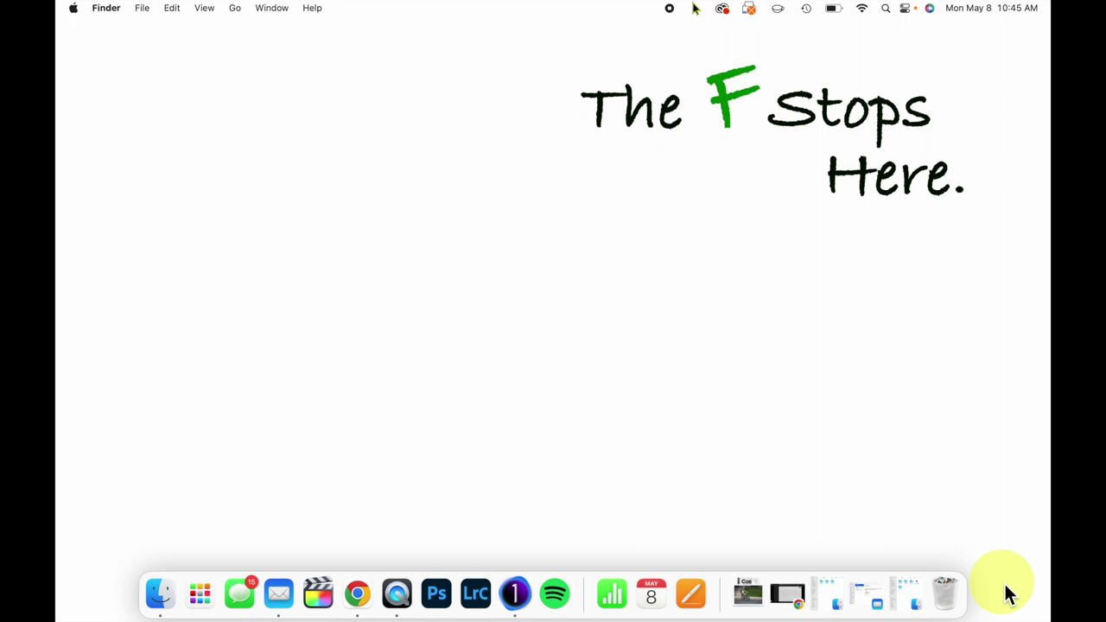
Switch from the Finder desktop to the full-screen Capture One window.
key(super+Tab)
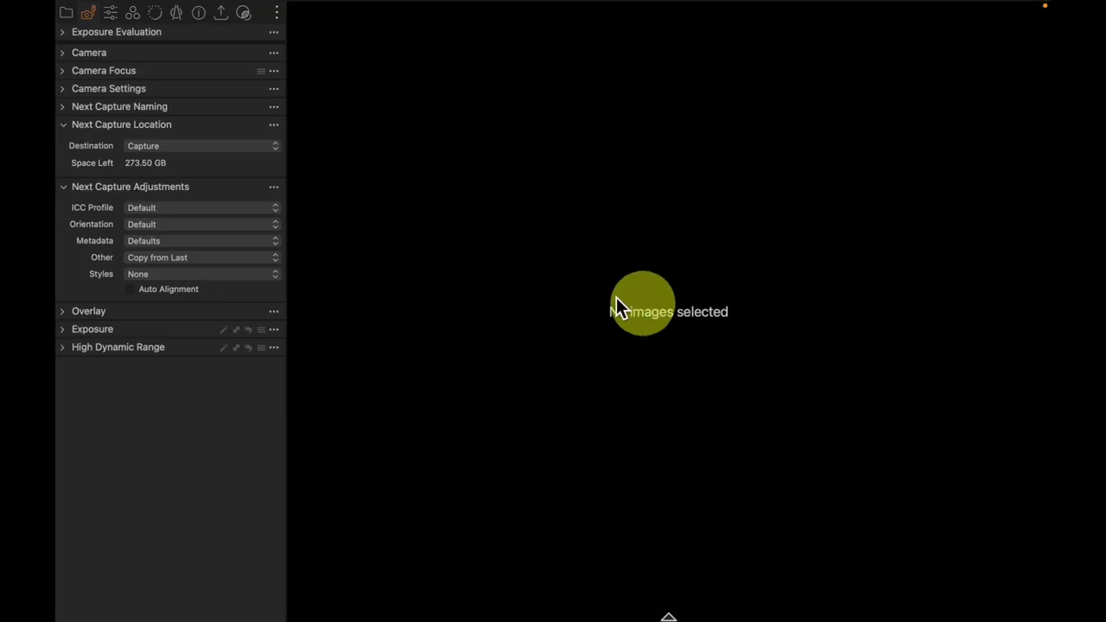
Set pose one as the capture folder, then expand Camera controls and show the image strip.
click(250, 151)
click(235, 173)
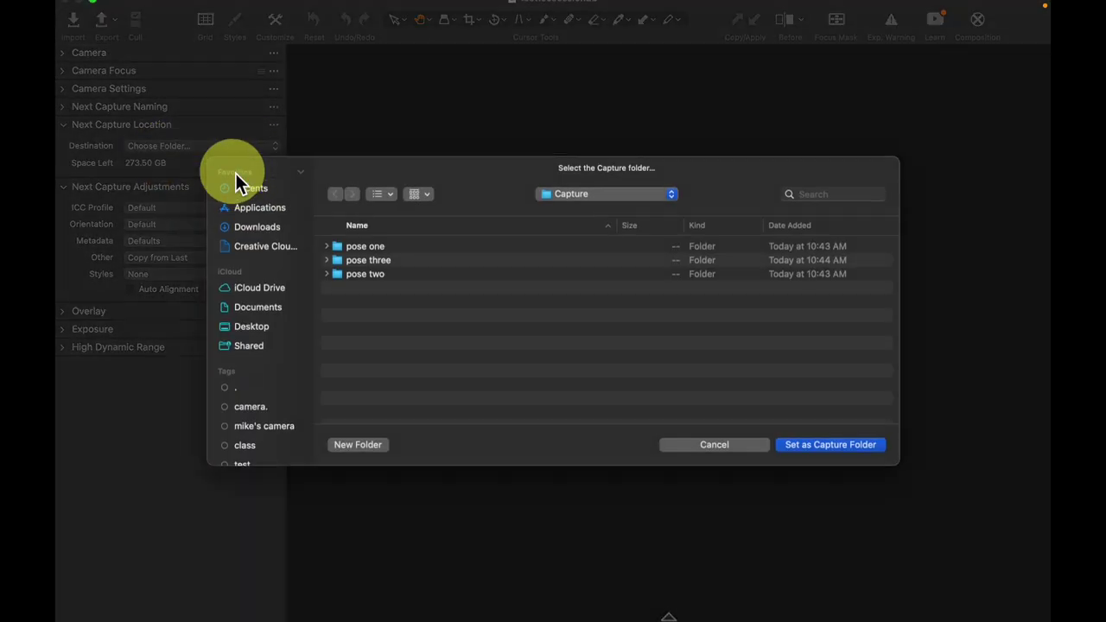
click(381, 248)
click(845, 447)
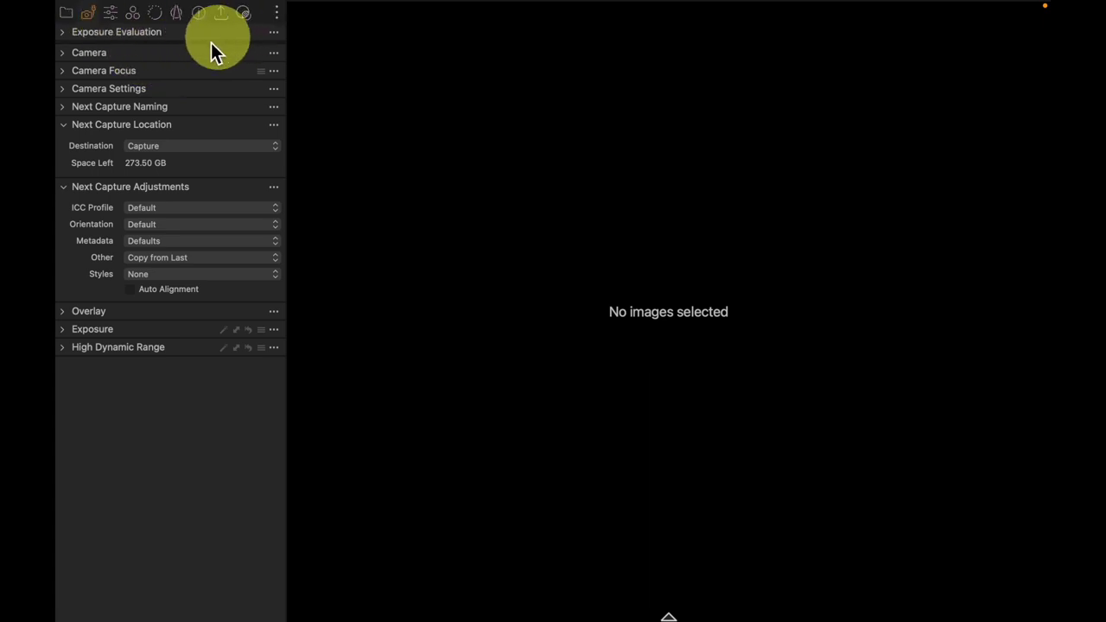
click(67, 57)
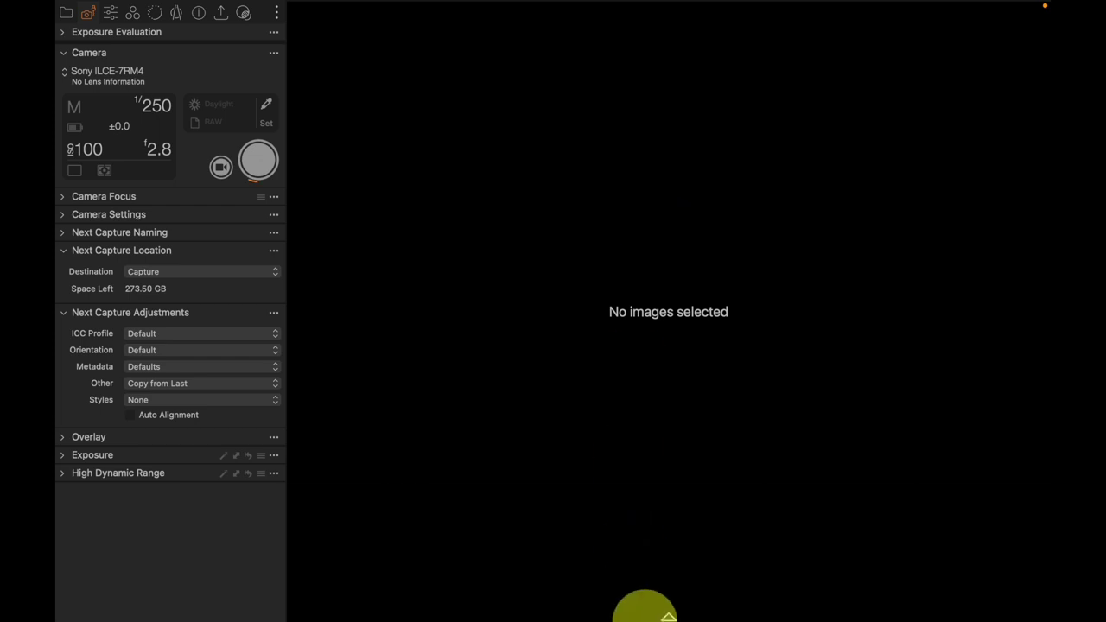
click(668, 617)
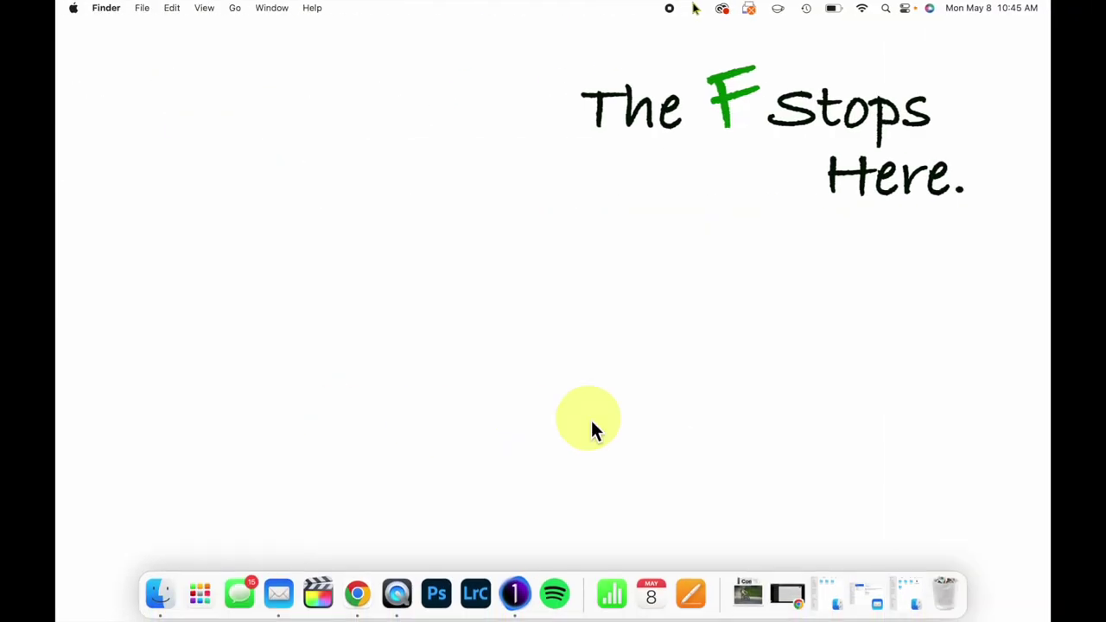
In the test session window, open Capture > pose one to find test1504.ARW.
click(906, 595)
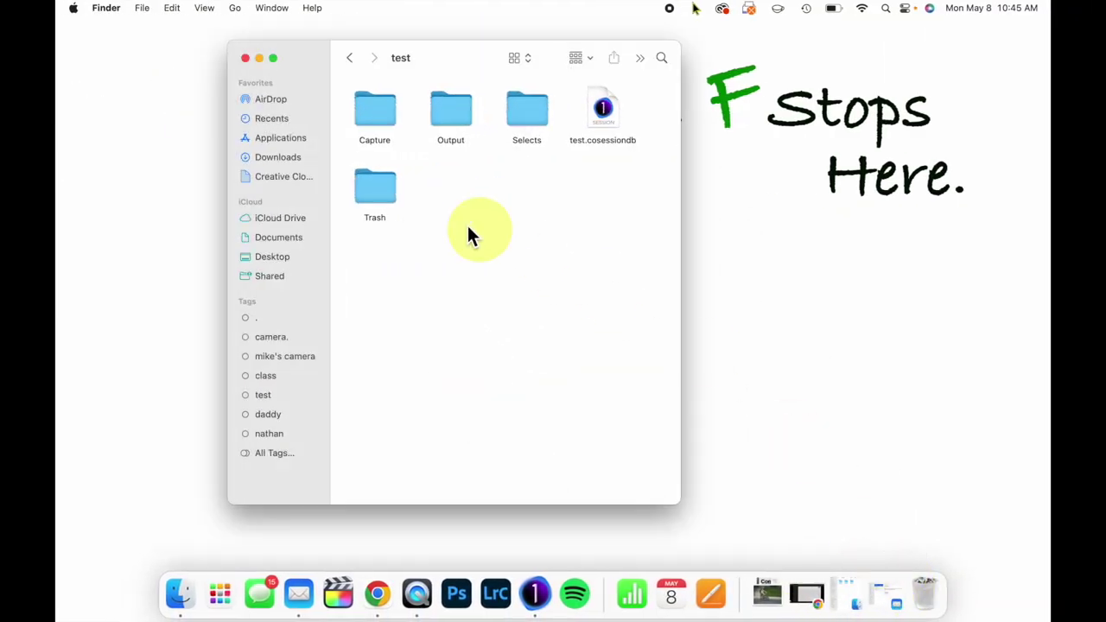
double_click(380, 108)
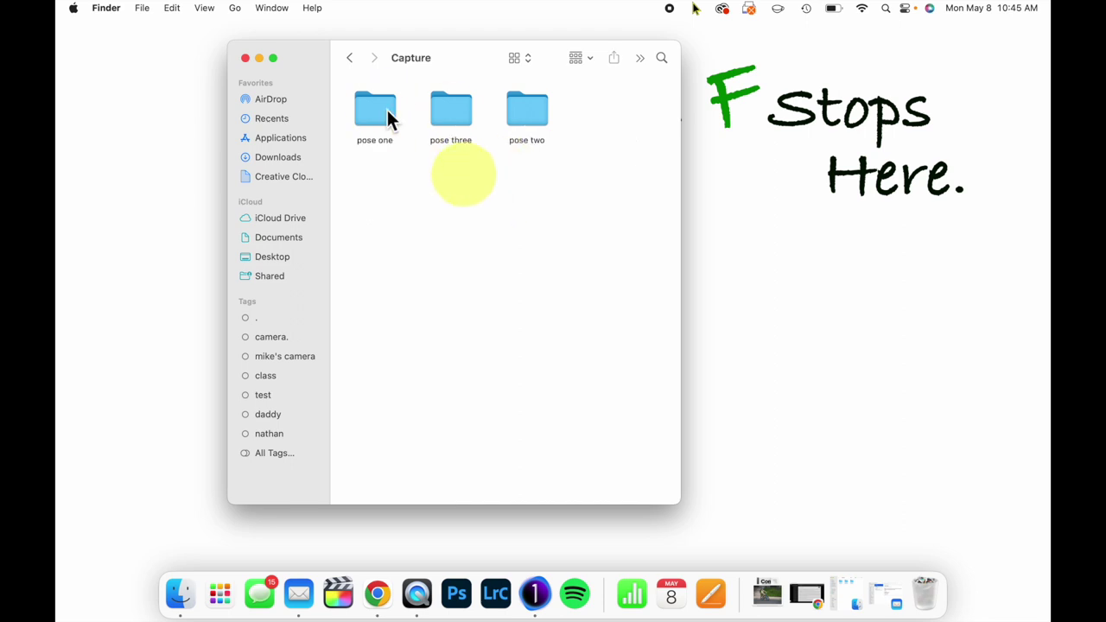
double_click(385, 113)
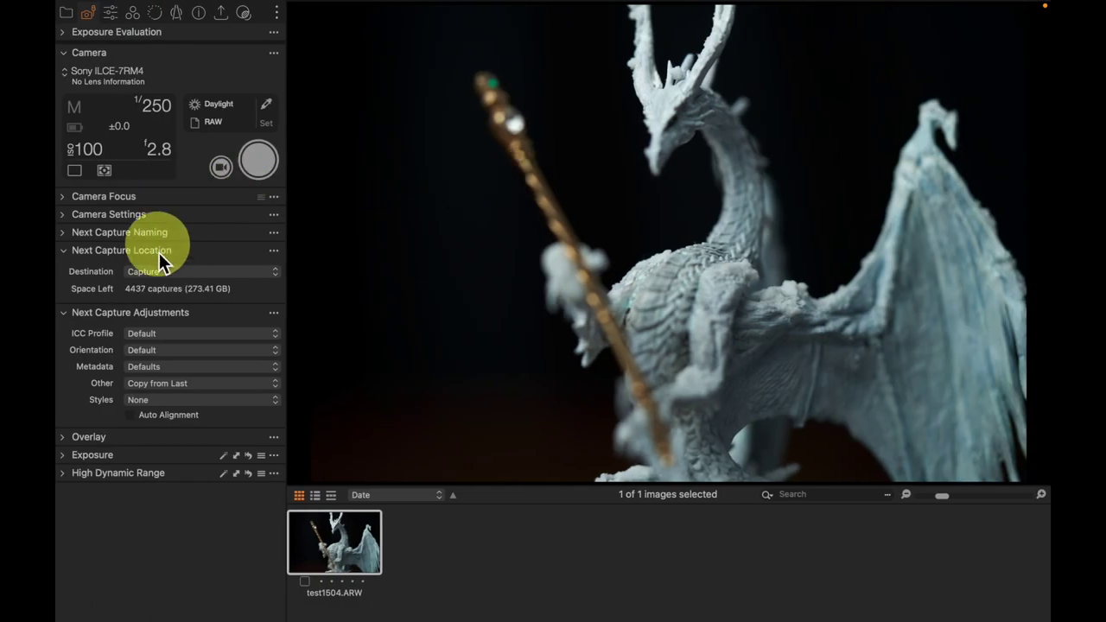
Make pose two the capture folder and shoot a frame with the tethered camera.
click(191, 270)
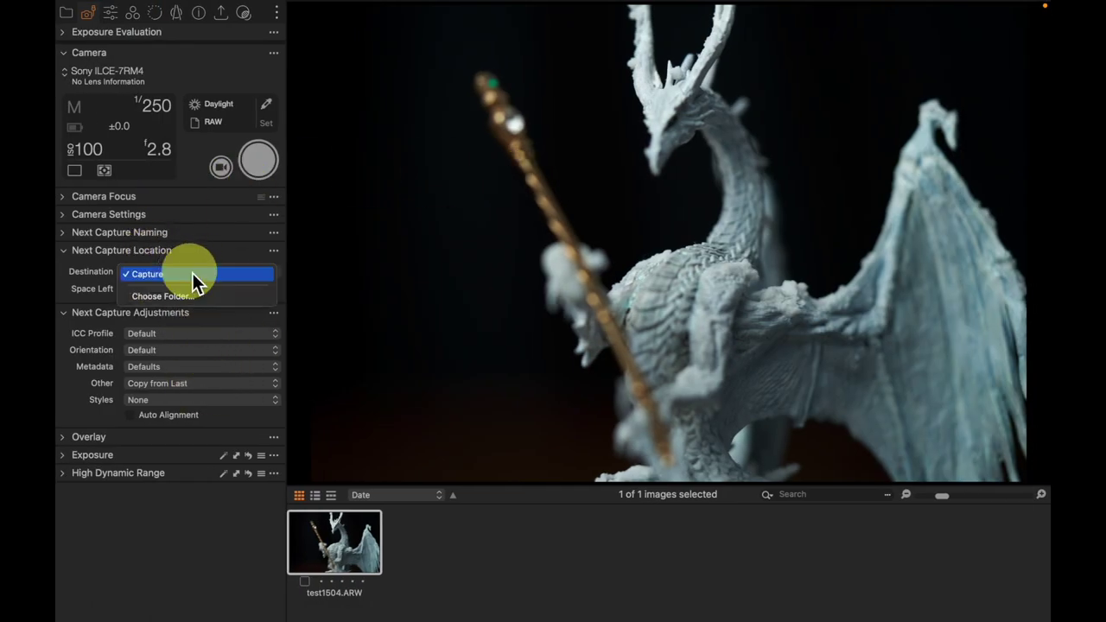
click(197, 295)
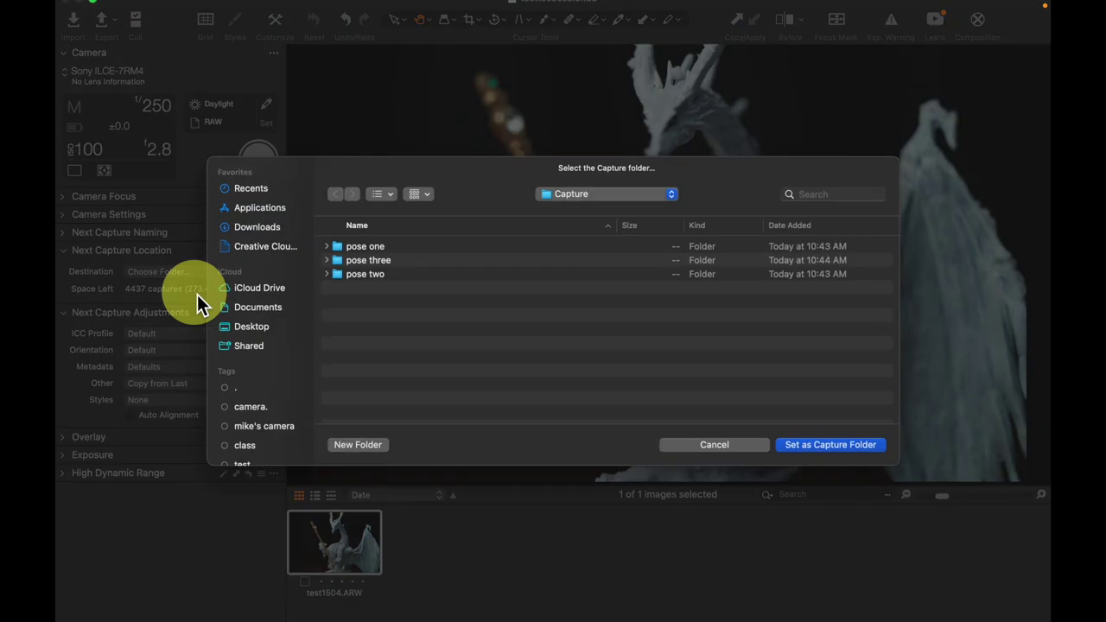
click(425, 273)
click(812, 446)
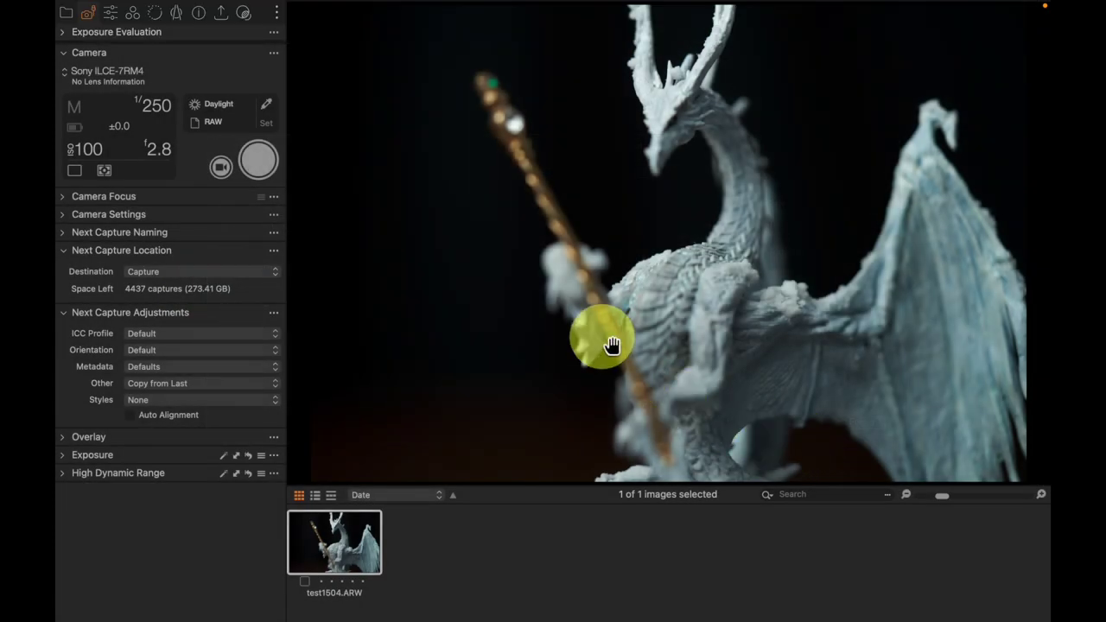
click(270, 163)
On the desktop, open pose two to see test1505.ARW, then return to Capture One.
key(ctrl+Left)
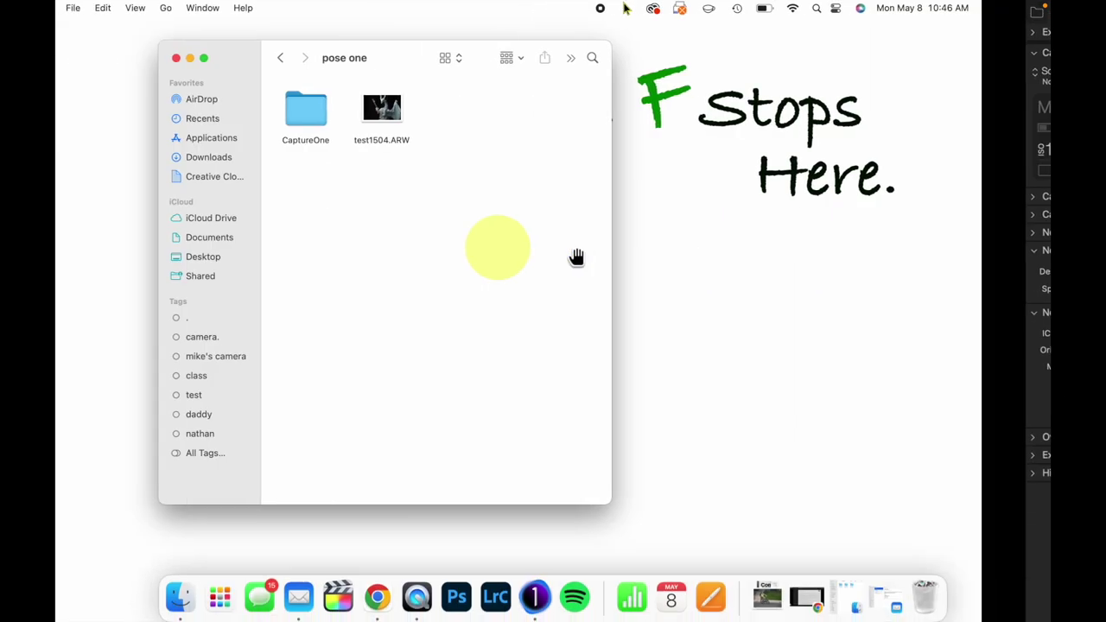
click(350, 60)
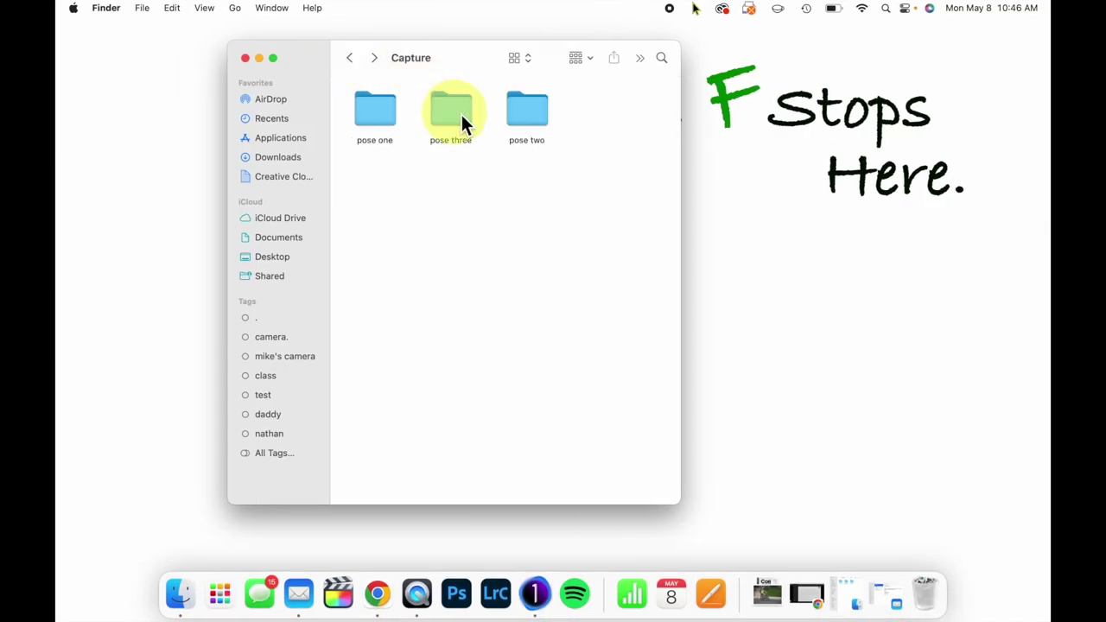
double_click(542, 111)
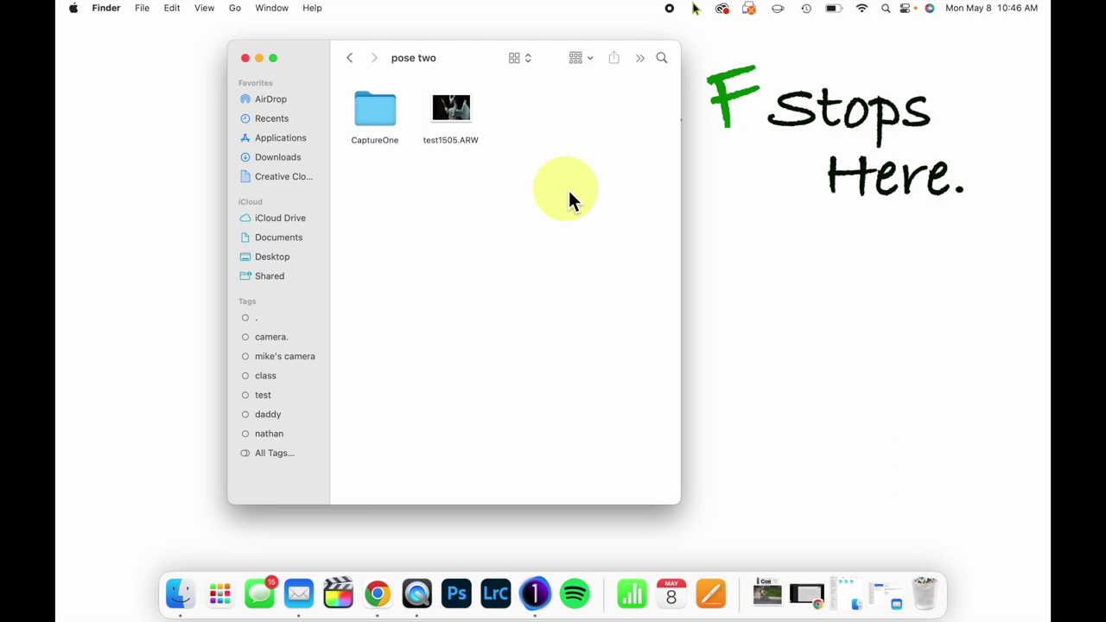
click(535, 593)
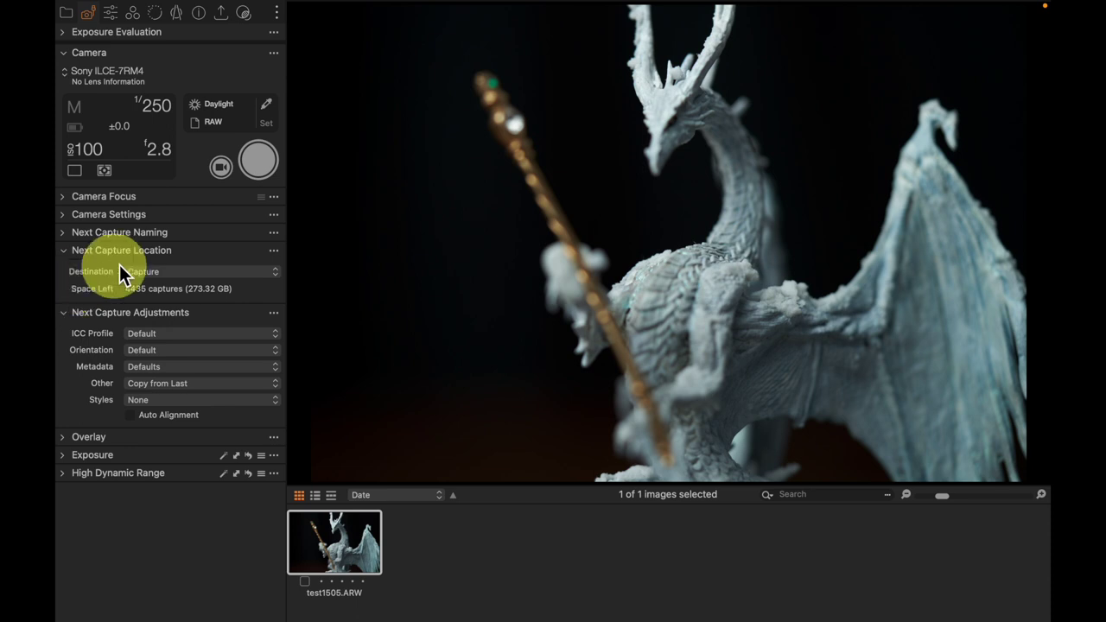
In the Library tool, browse the pose one session favorite showing test1504.ARW.
click(72, 13)
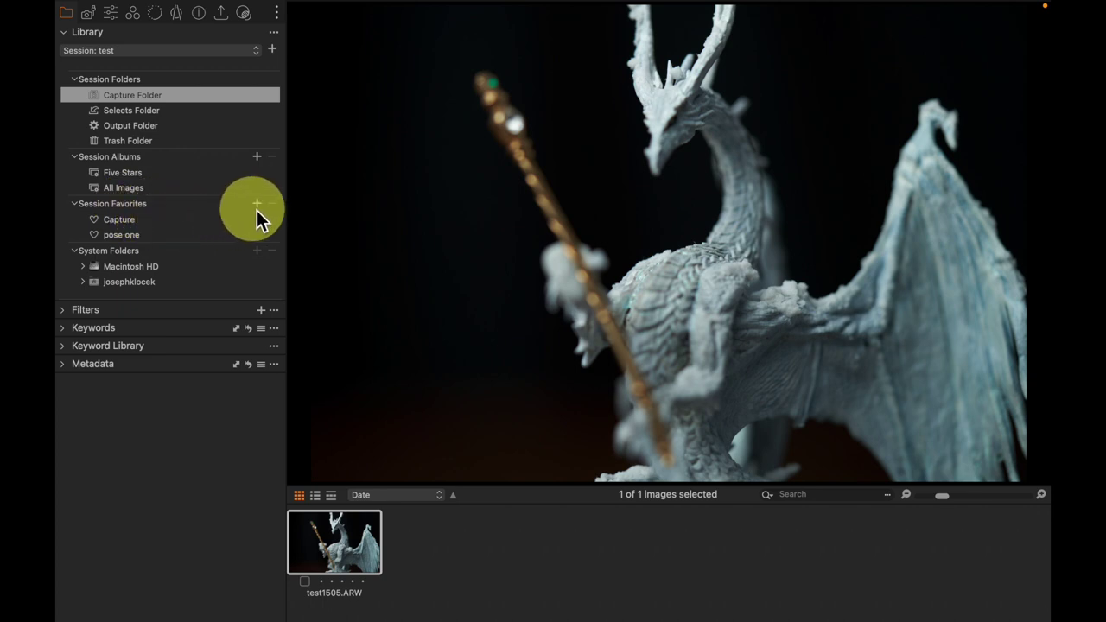
click(176, 235)
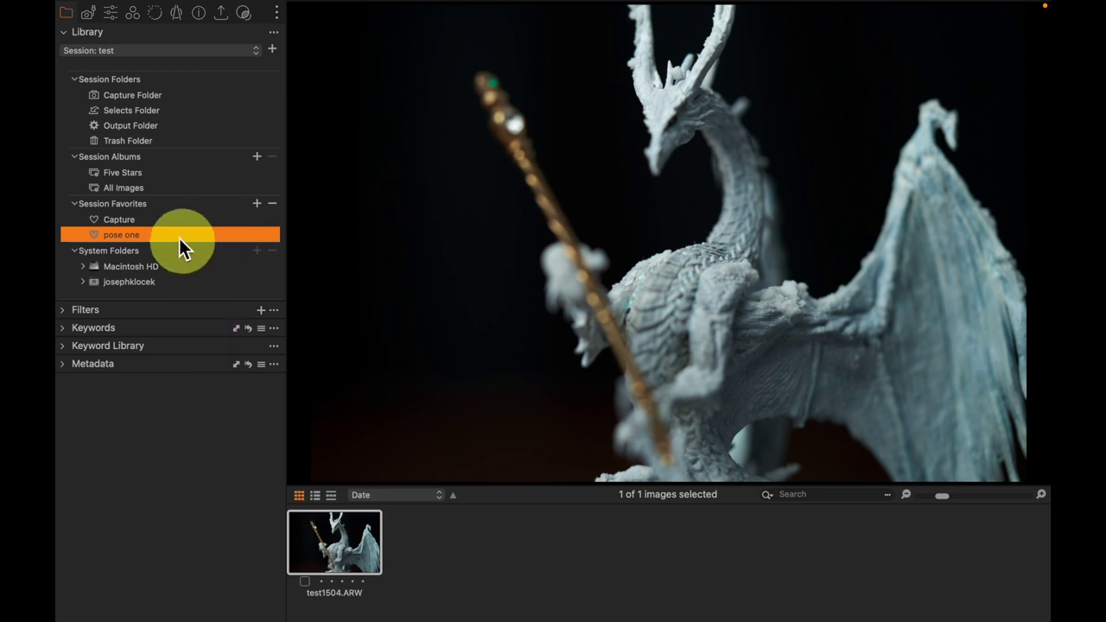
Add the pose two and pose three subfolders of Capture to Session Favorites.
click(261, 208)
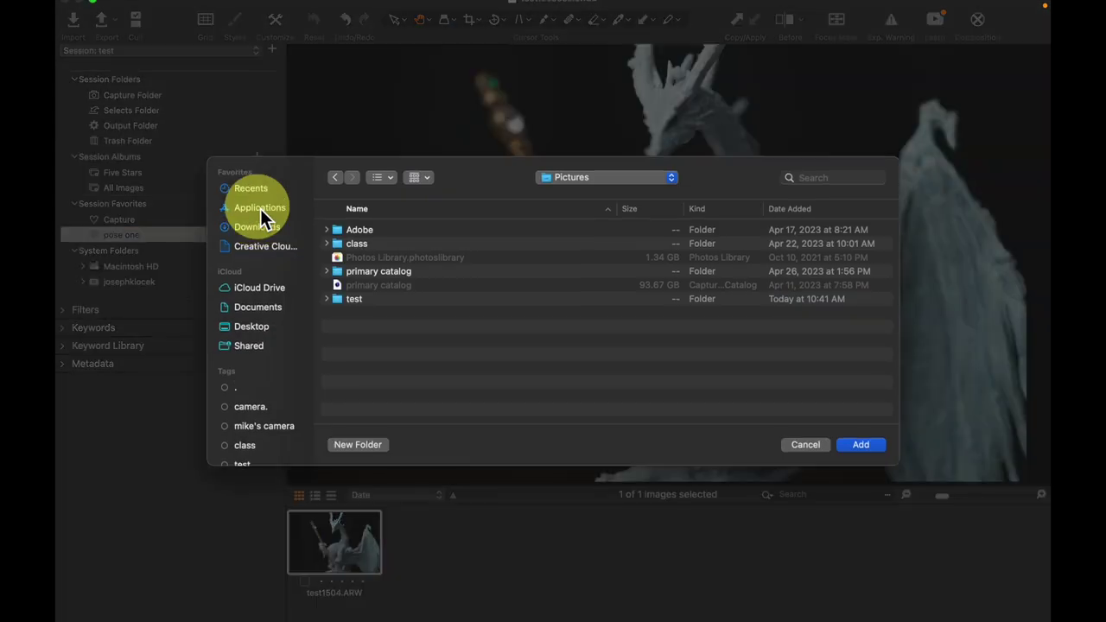
click(327, 300)
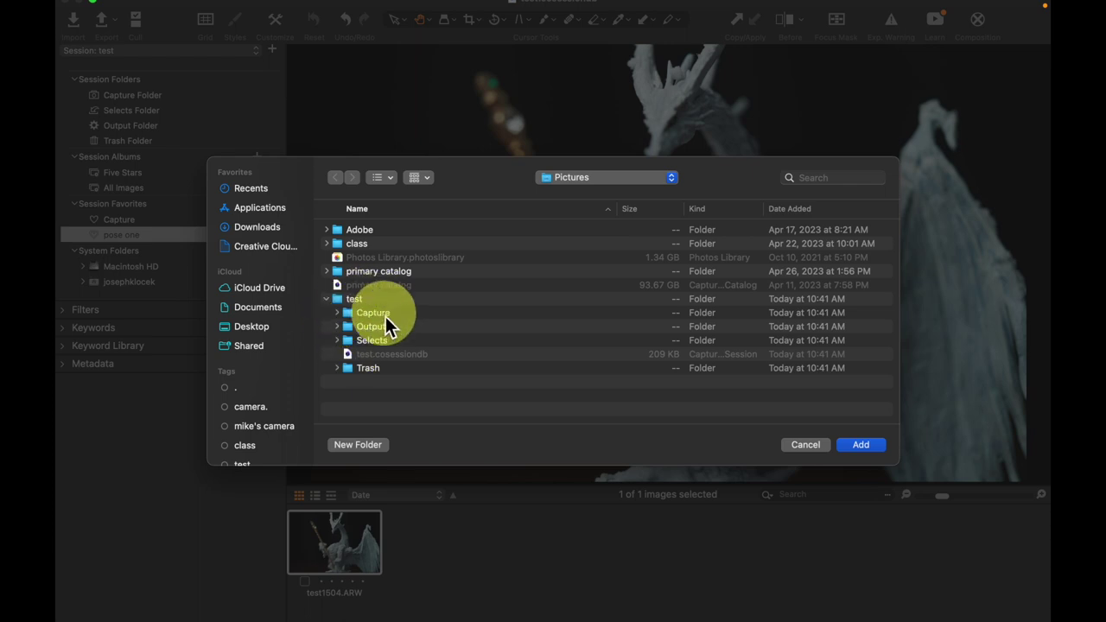
click(339, 312)
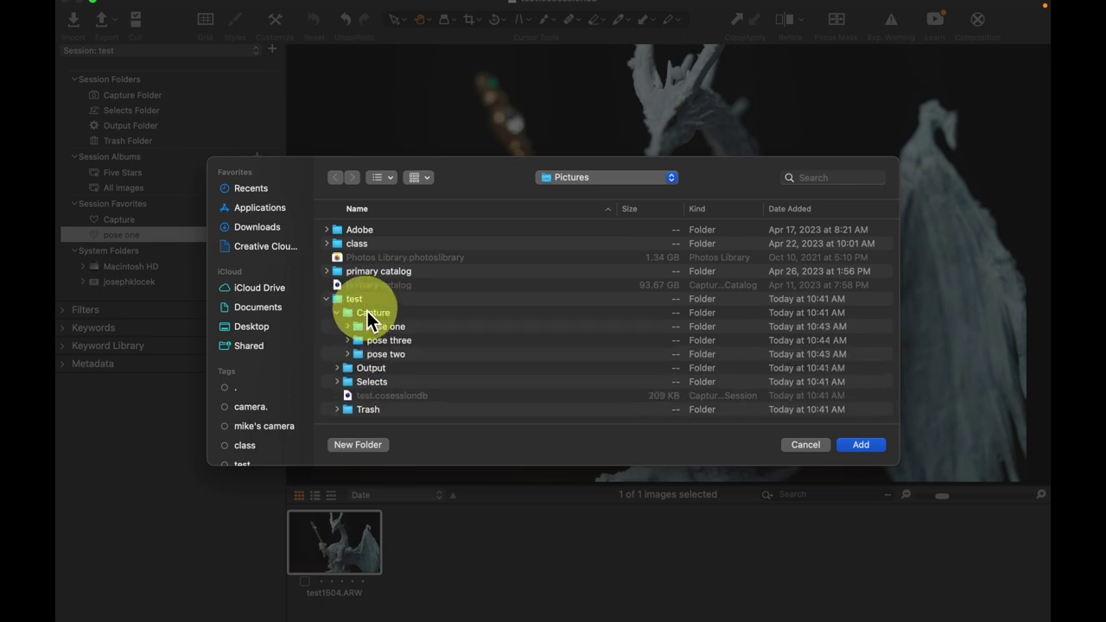
click(385, 355)
click(862, 449)
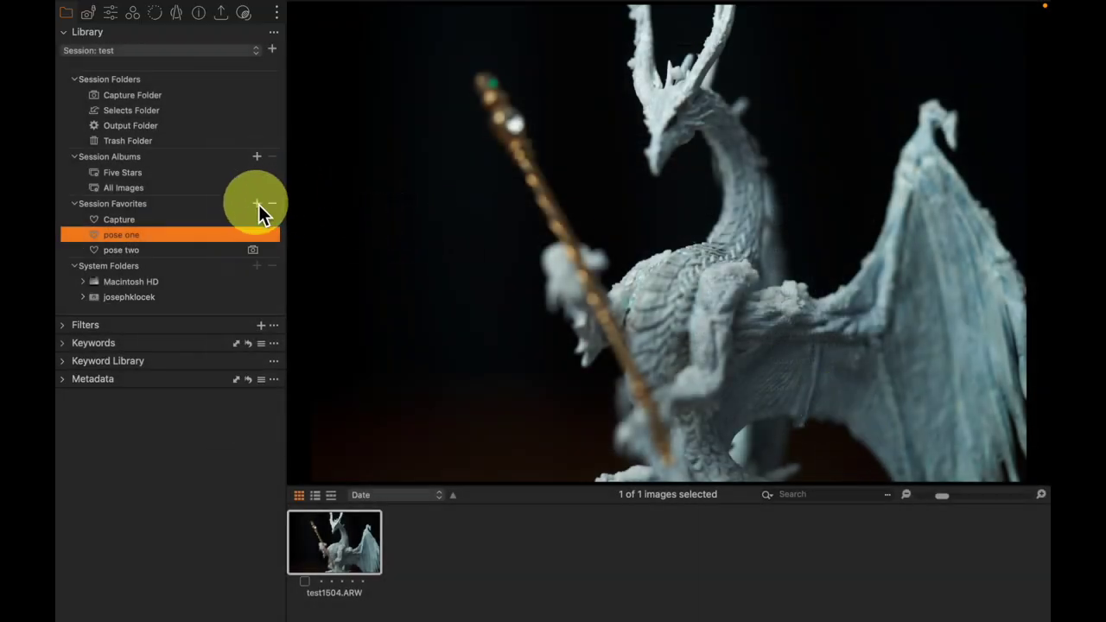
click(257, 204)
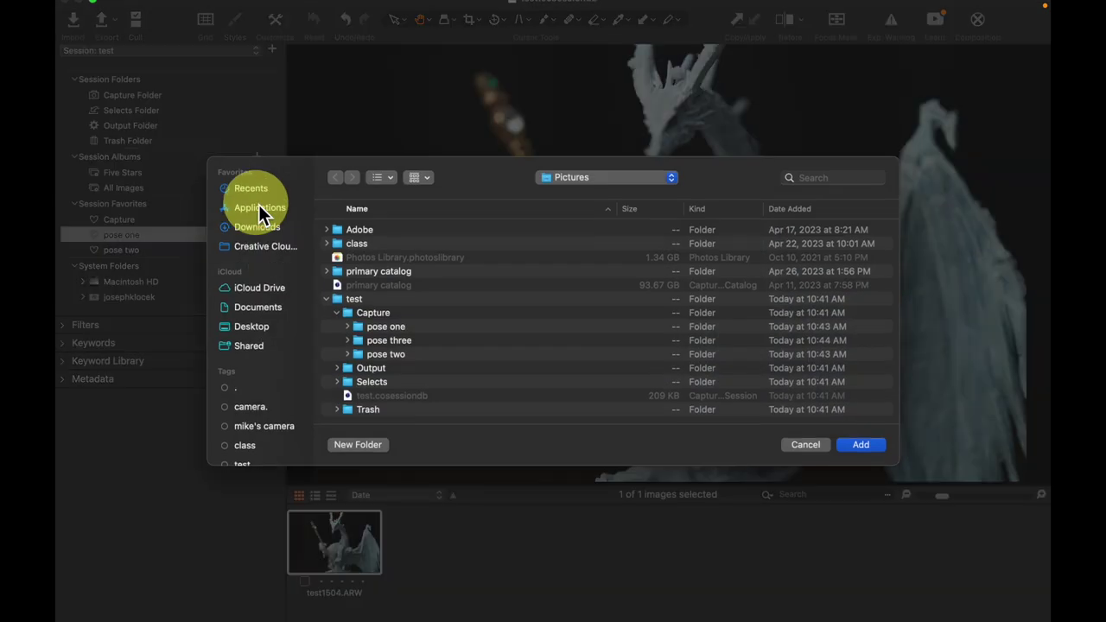
click(389, 342)
click(862, 445)
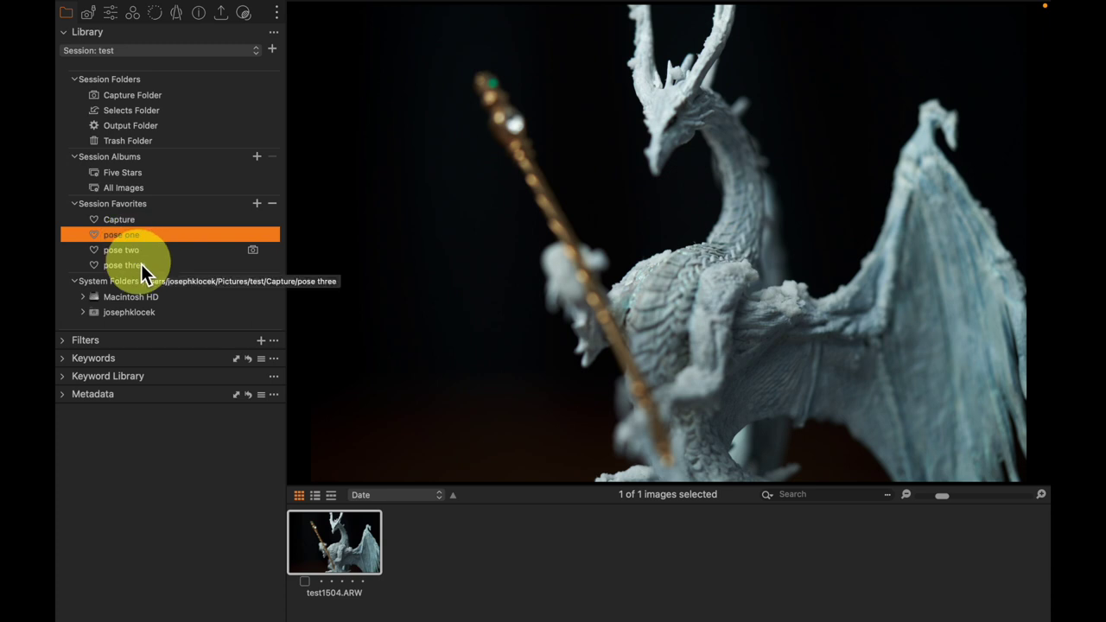
Save the session as template 'three pose session', replacing the existing template file.
mouse_move(213, 10)
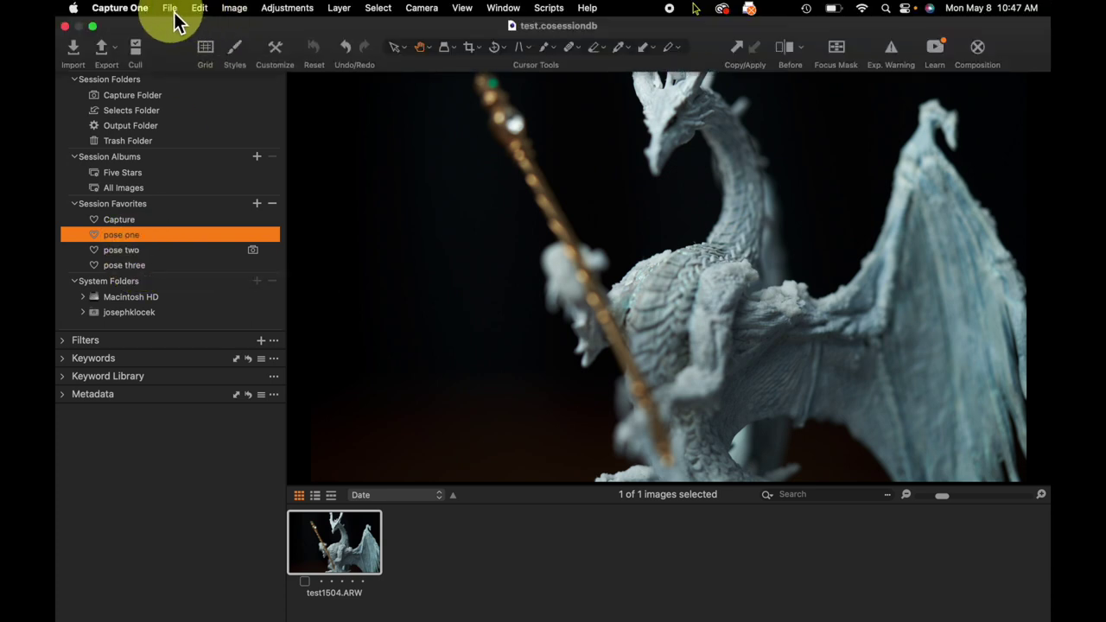
click(171, 8)
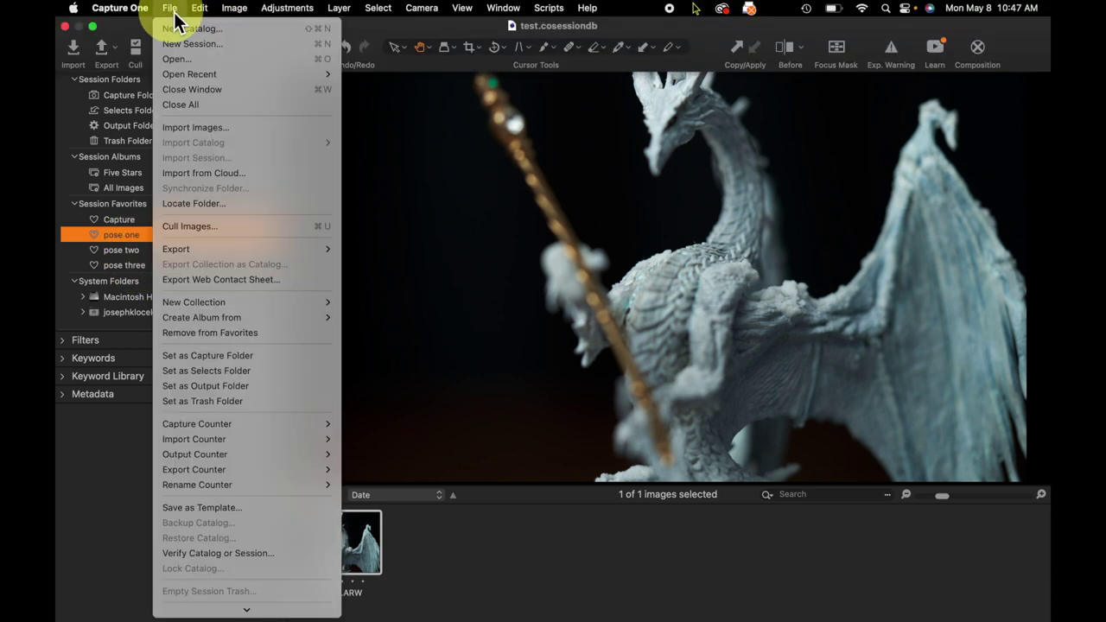
click(246, 509)
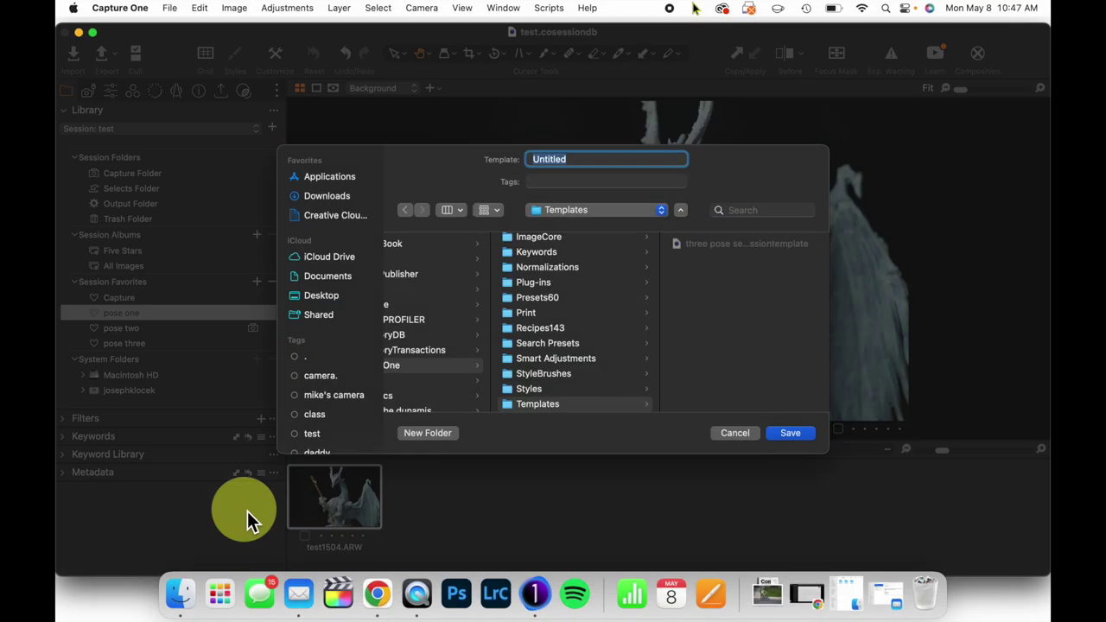
text(three pose session)
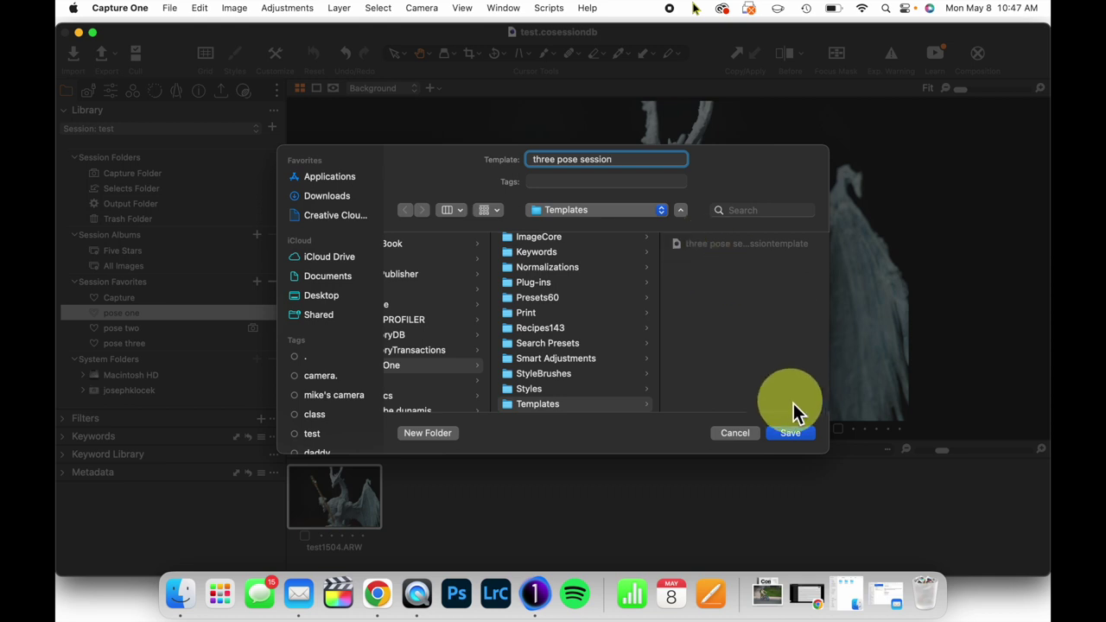
click(794, 434)
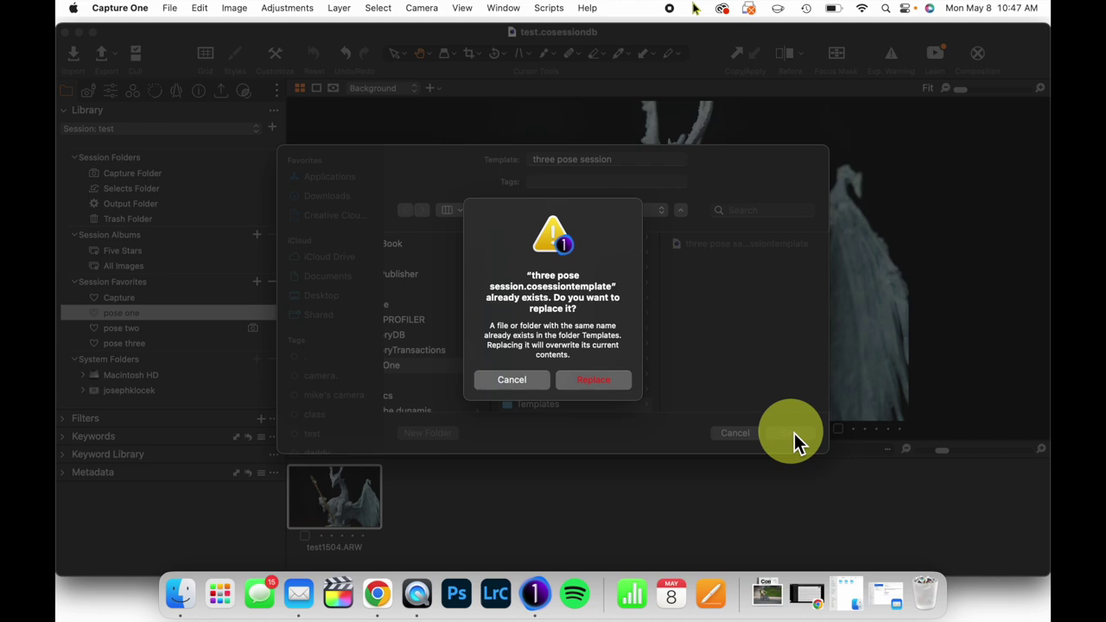
click(604, 381)
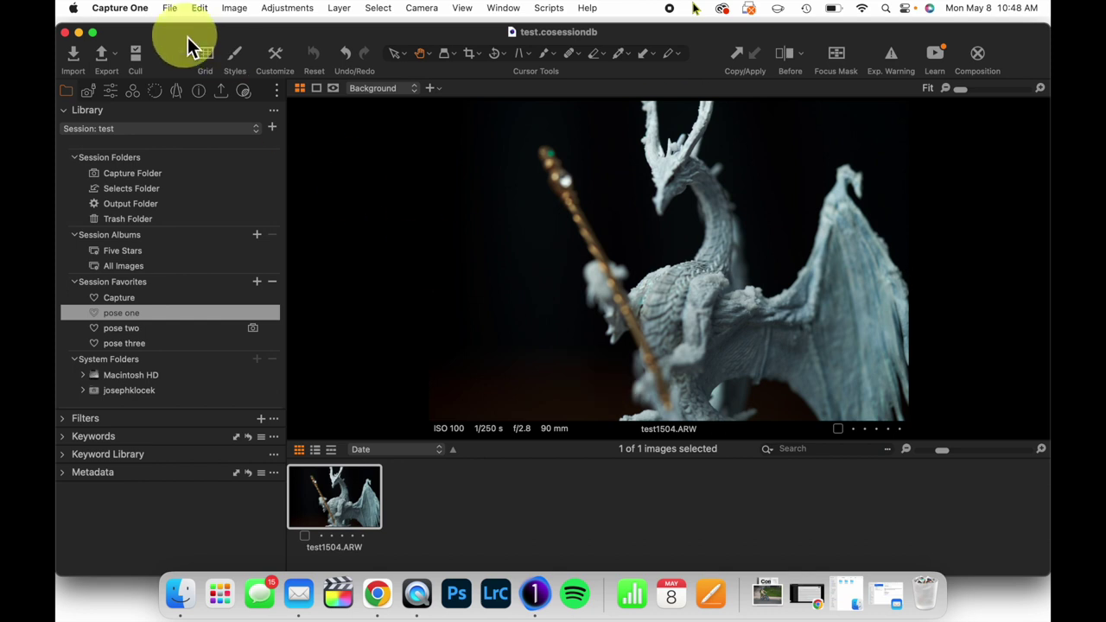
Create new session 'two' using the 'three pose session' template.
click(170, 8)
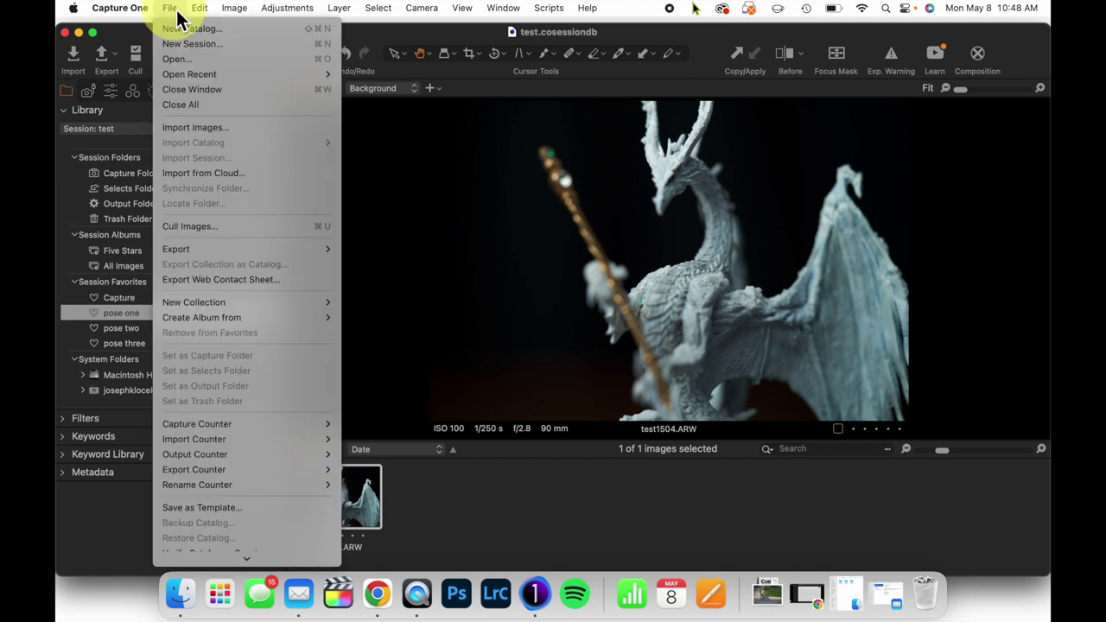
click(188, 46)
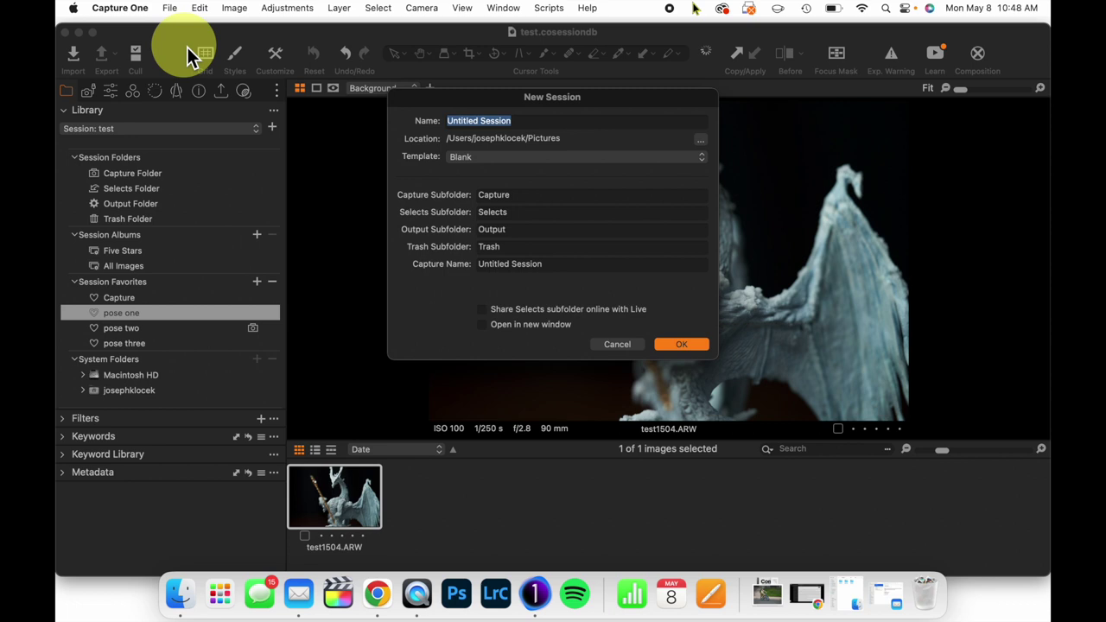
text(two)
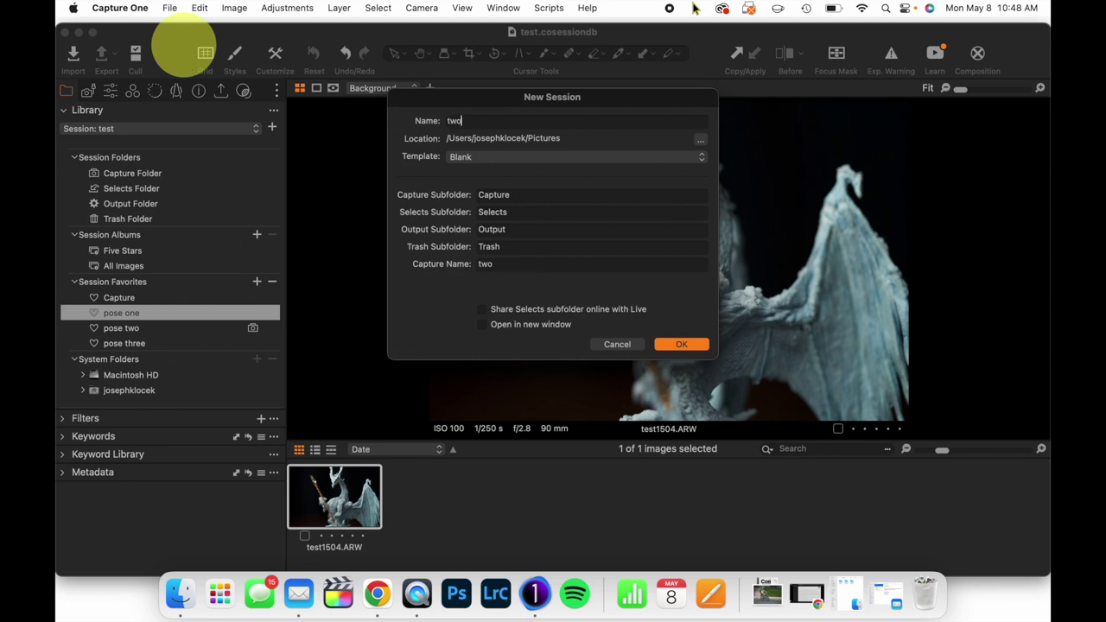
click(446, 166)
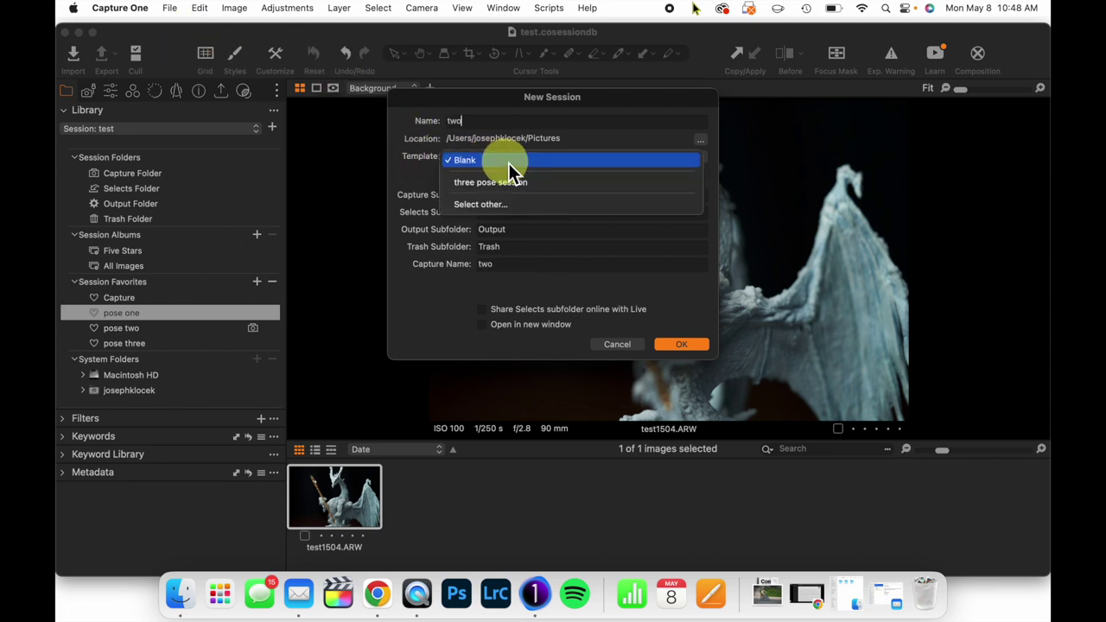
click(615, 187)
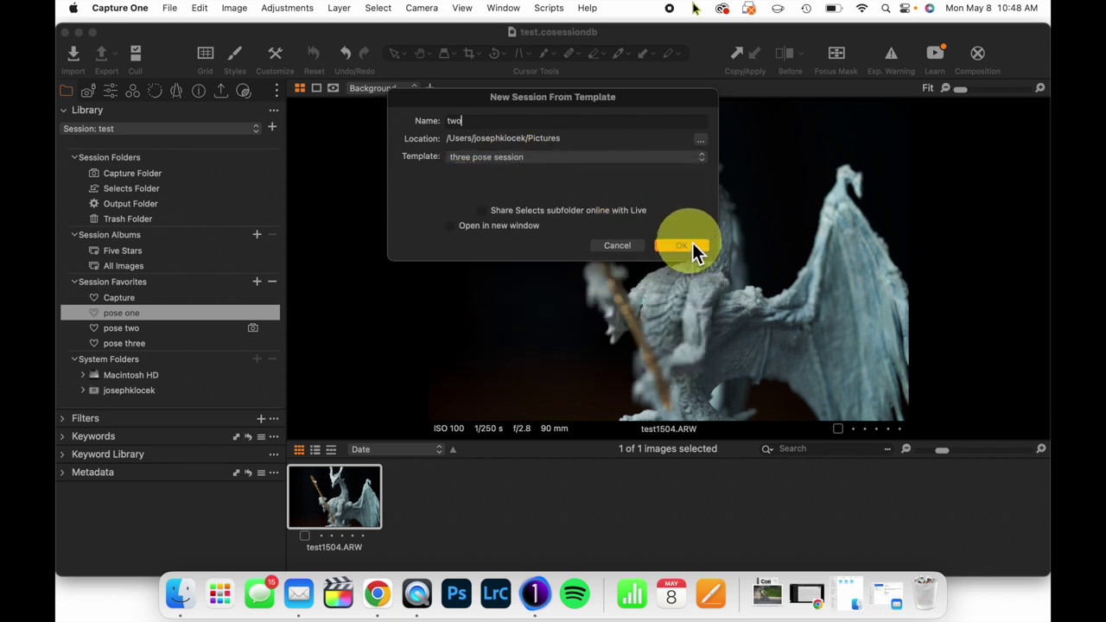
click(682, 246)
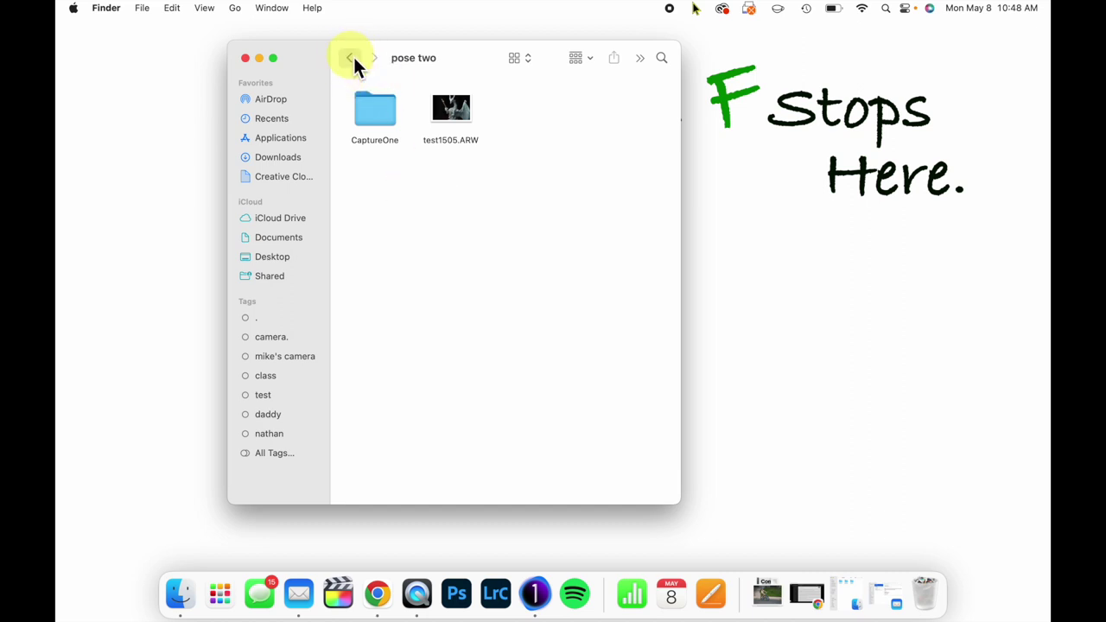
Navigate back to Pictures and open two > Capture to find the pose subfolders.
click(352, 57)
click(353, 57)
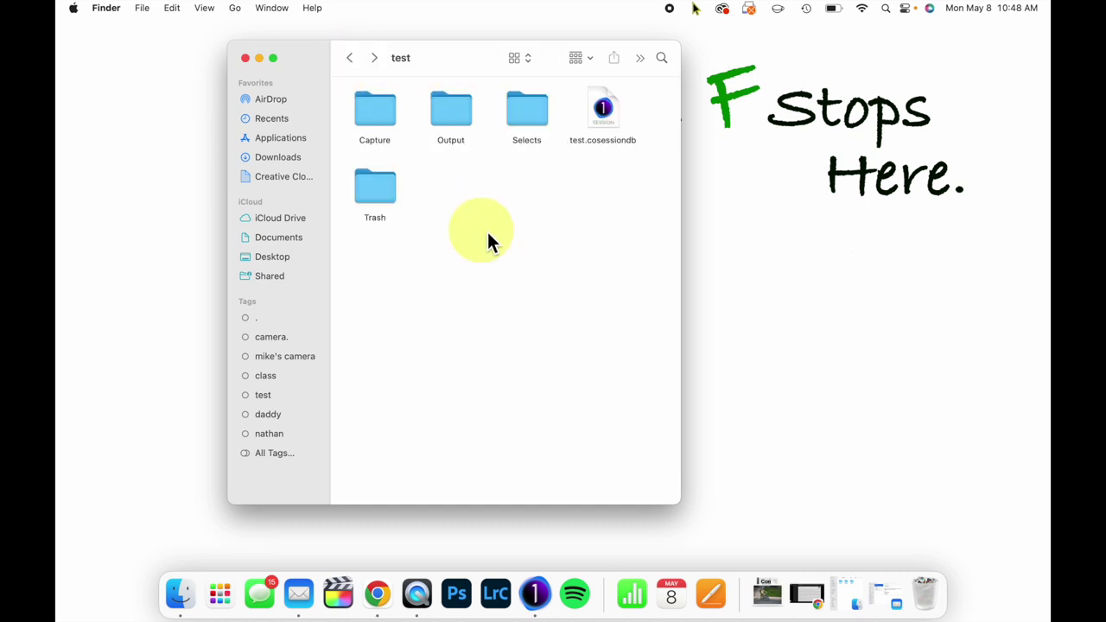
click(349, 58)
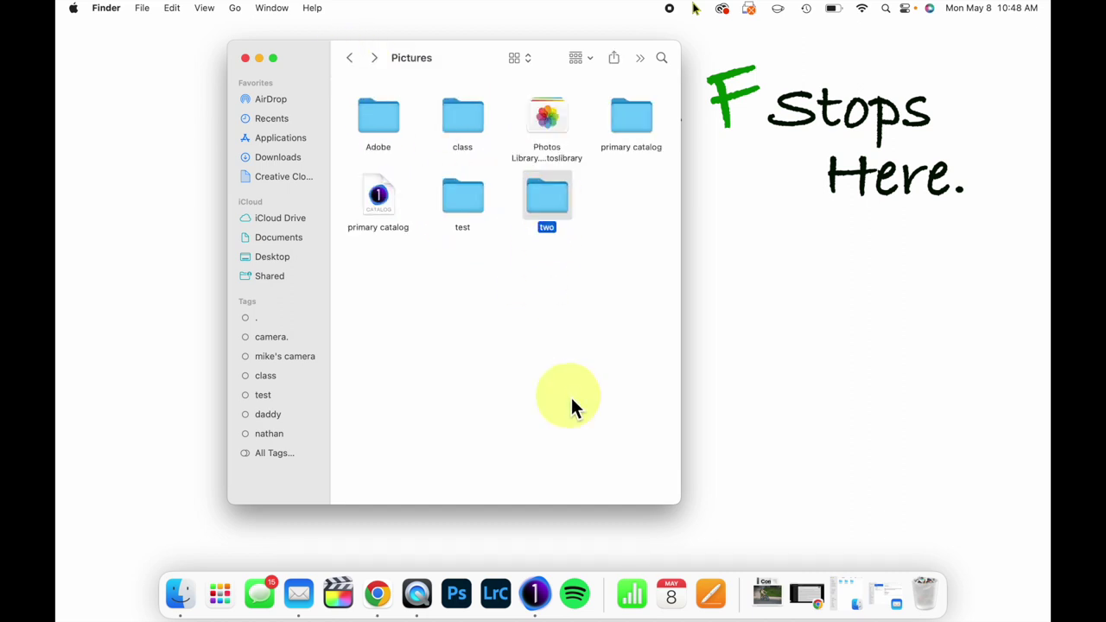
double_click(547, 198)
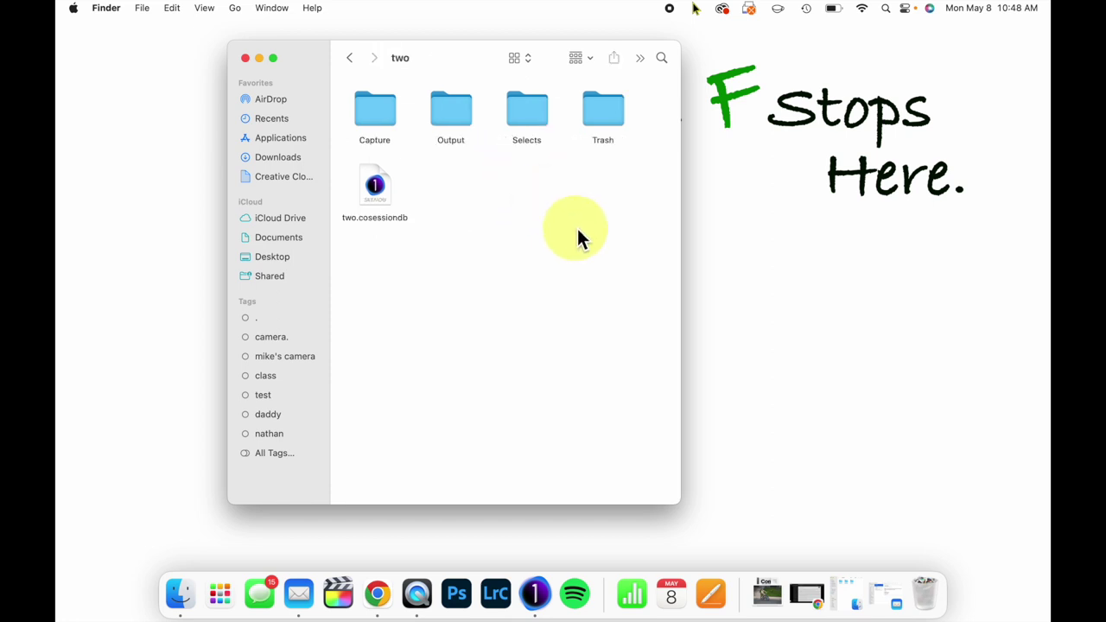
double_click(384, 110)
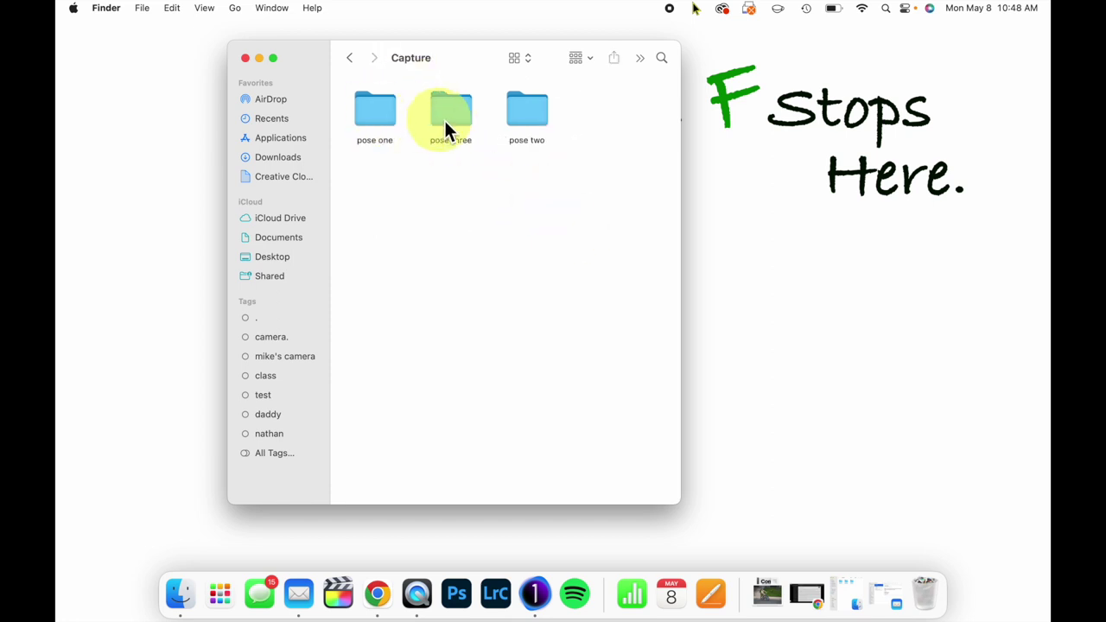